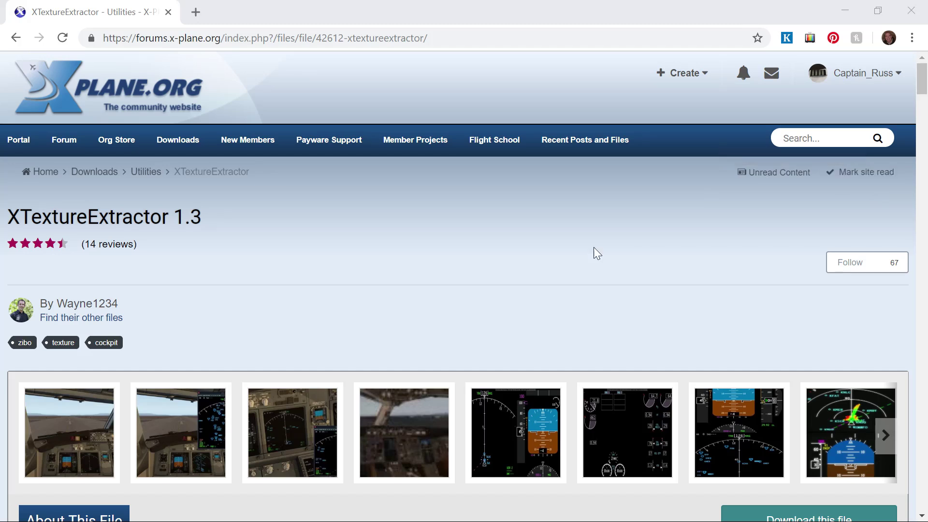
Step: Download XTextureExtractor-1.3.zip from the XTextureExtractor file page and save it in the Downloads folder
scroll(527, 254, down, 5)
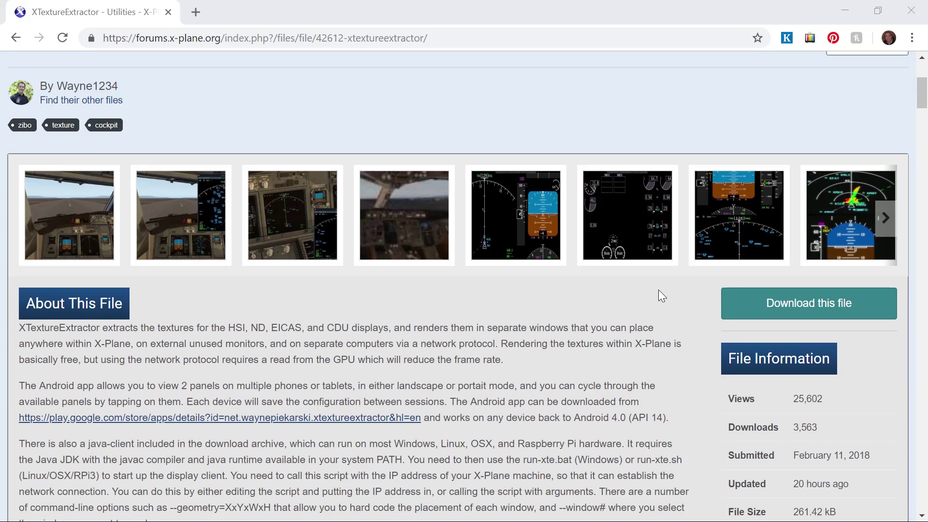
click(829, 299)
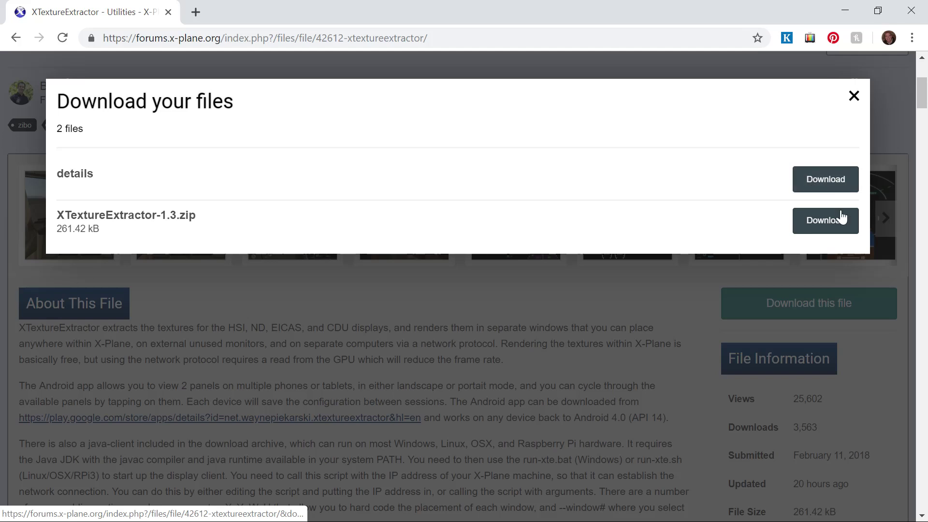
click(831, 222)
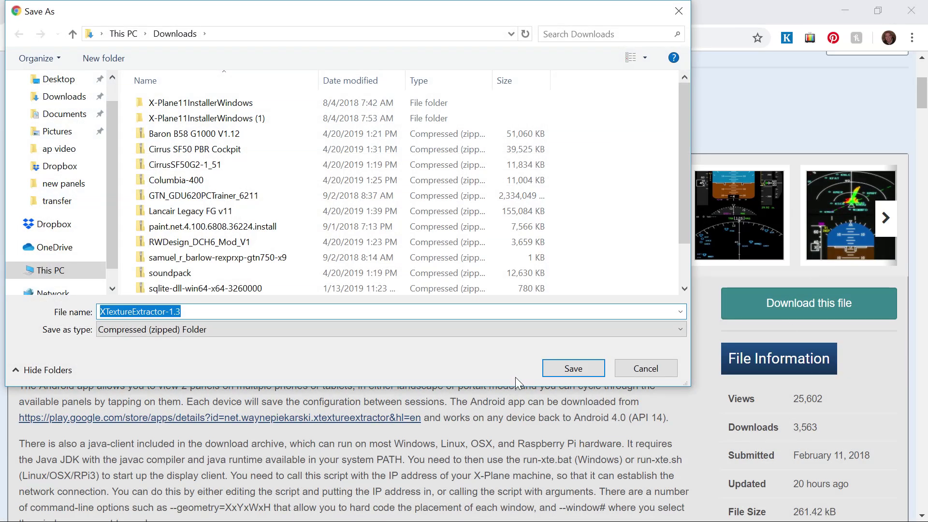
click(591, 370)
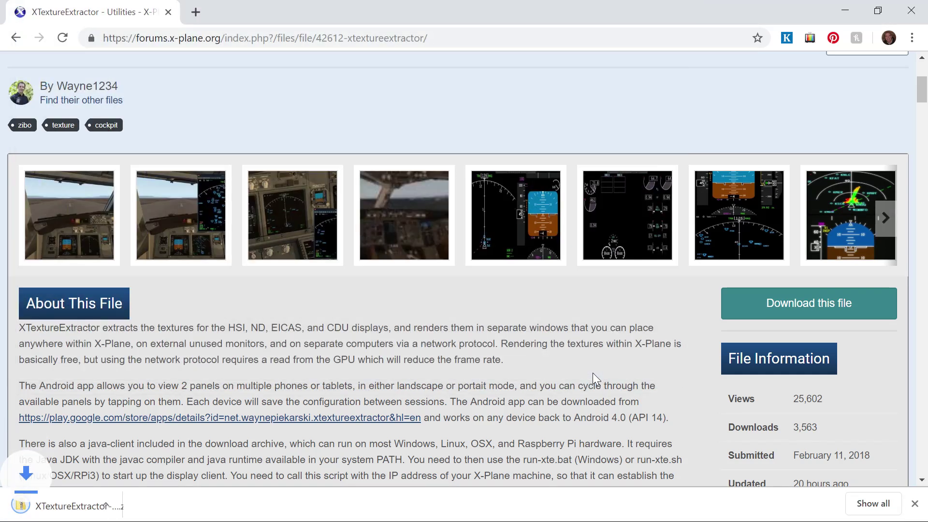
Step: Open the downloaded XTextureExtractor-1.3 archive from its folder and copy the Plugin-XTextureExtractor-x64-Release folder inside it
click(105, 505)
click(210, 453)
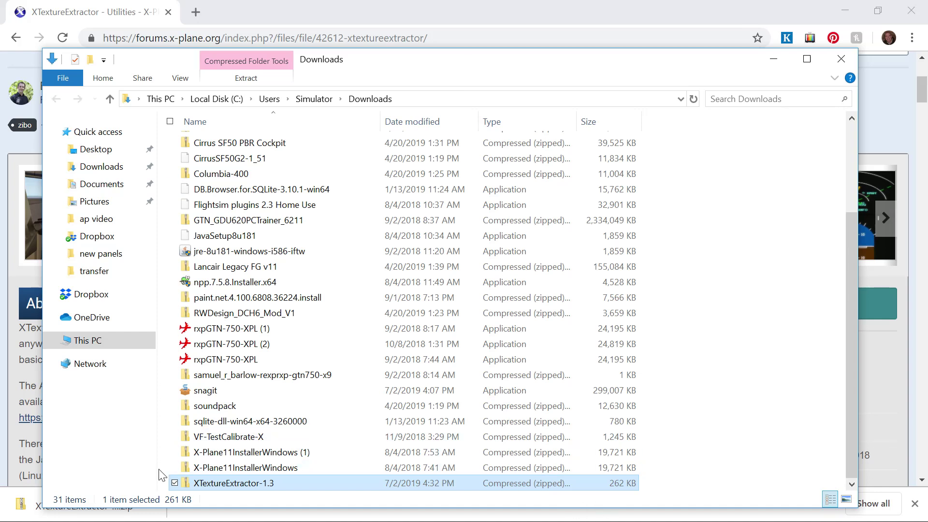
double_click(192, 484)
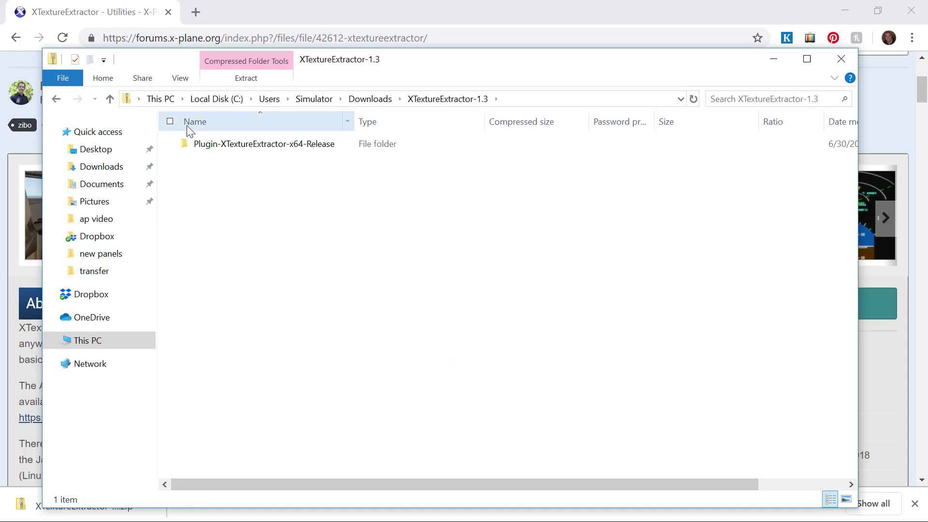
right_click(183, 143)
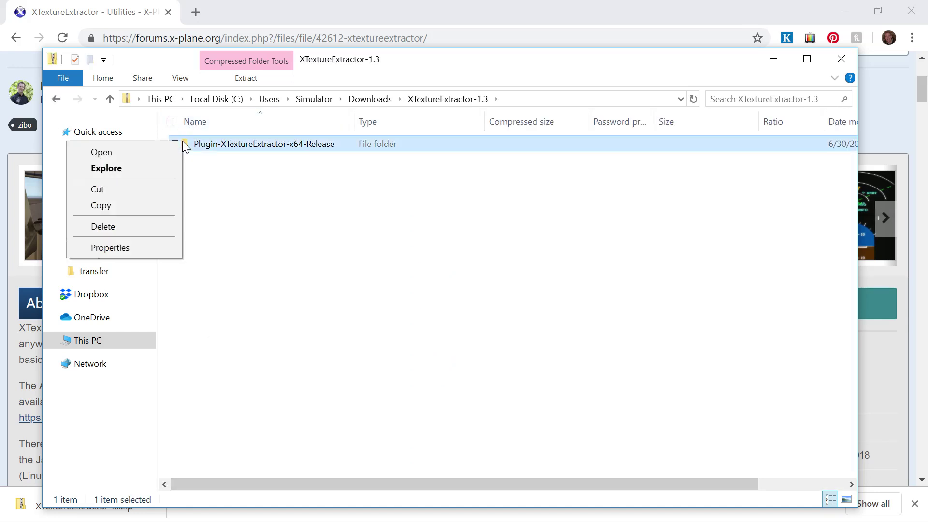
click(126, 208)
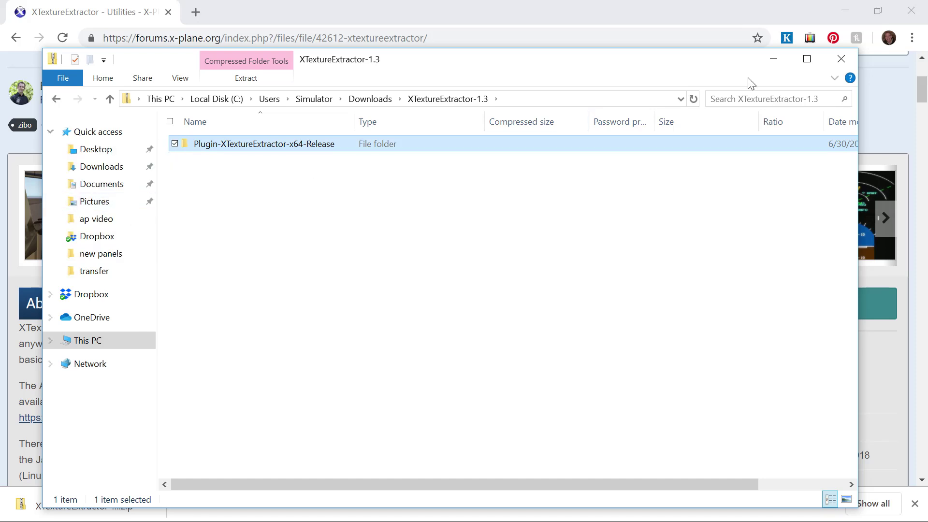
click(880, 57)
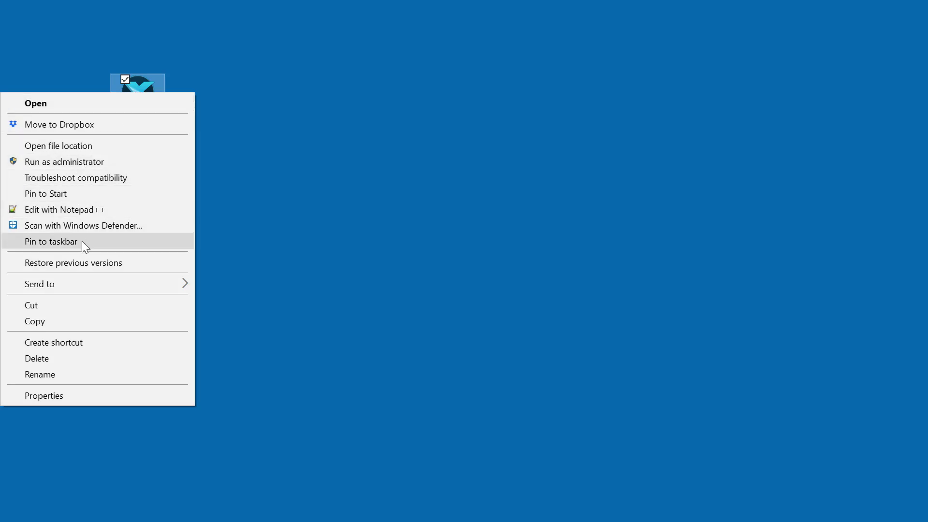
Step: Paste the copied plugin folder into Resources\plugins of the X-Plane 11 installation and open the pasted folder
click(83, 146)
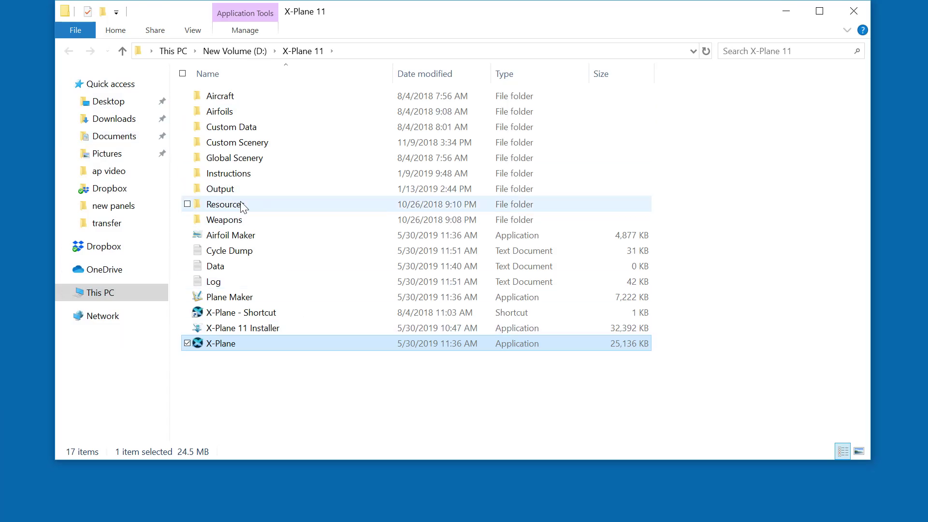
click(195, 206)
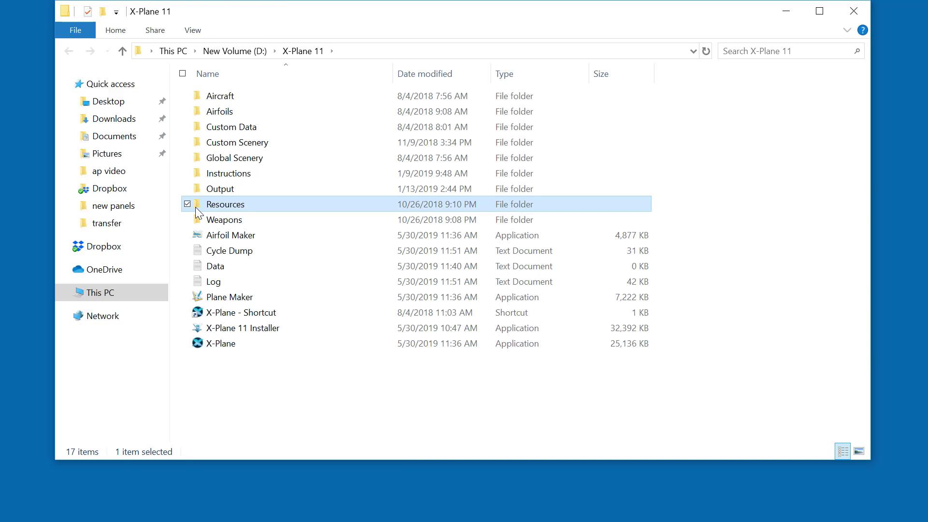
double_click(197, 209)
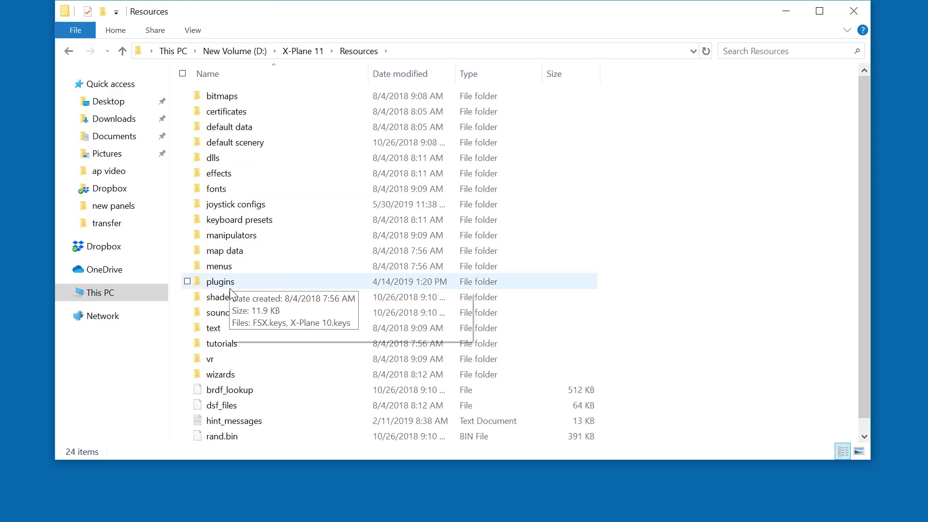
double_click(195, 280)
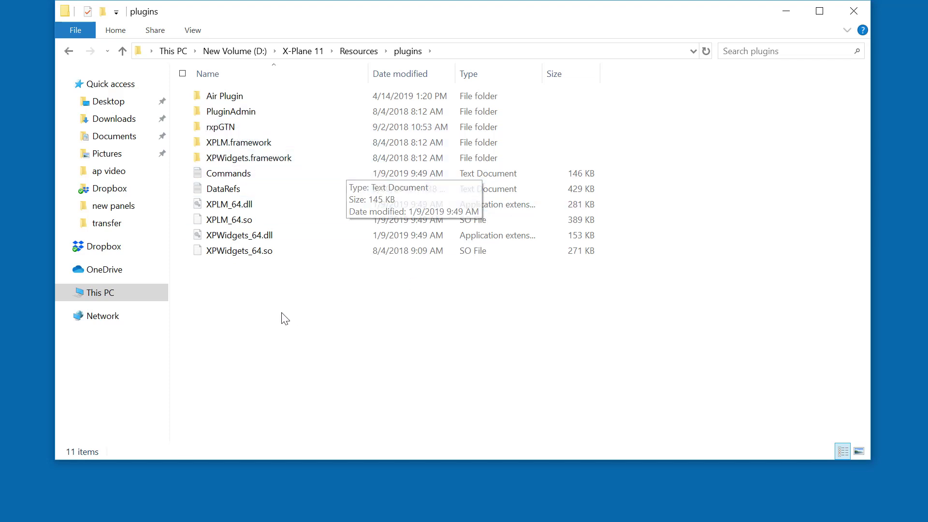
right_click(697, 177)
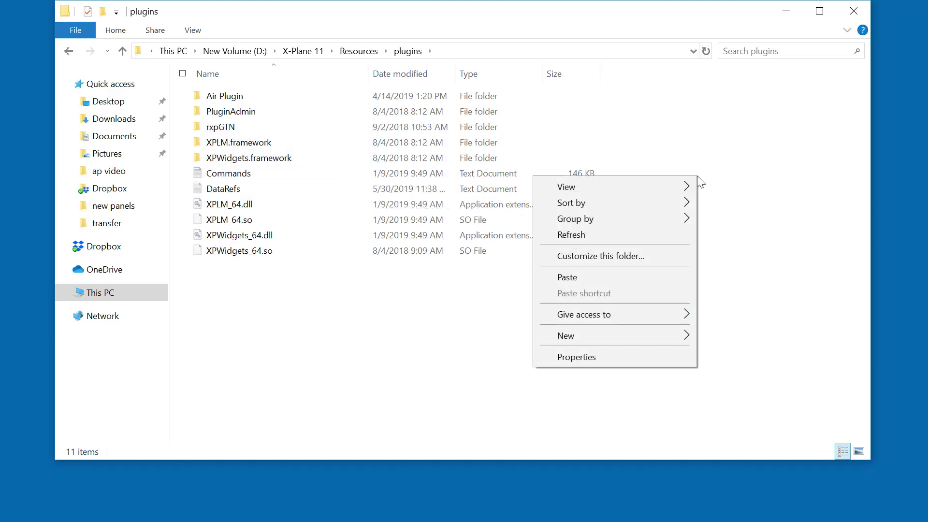
click(576, 276)
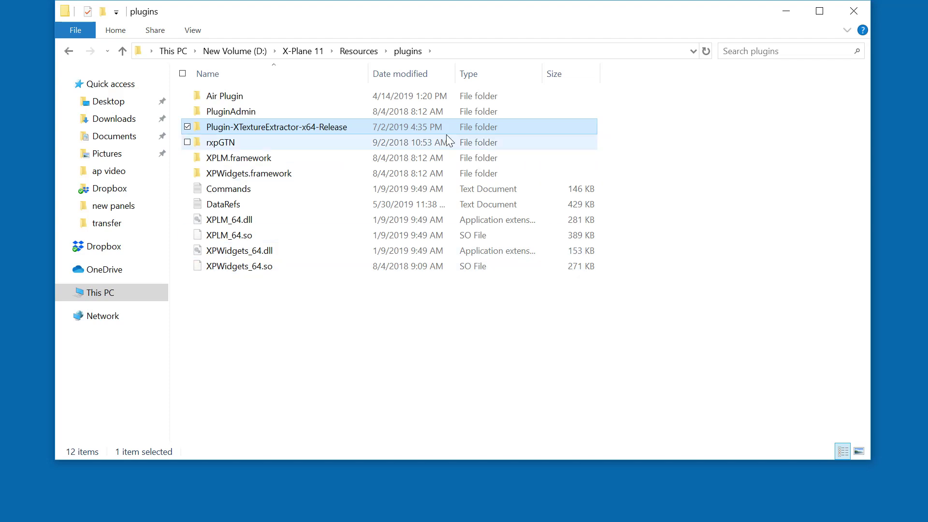
double_click(198, 127)
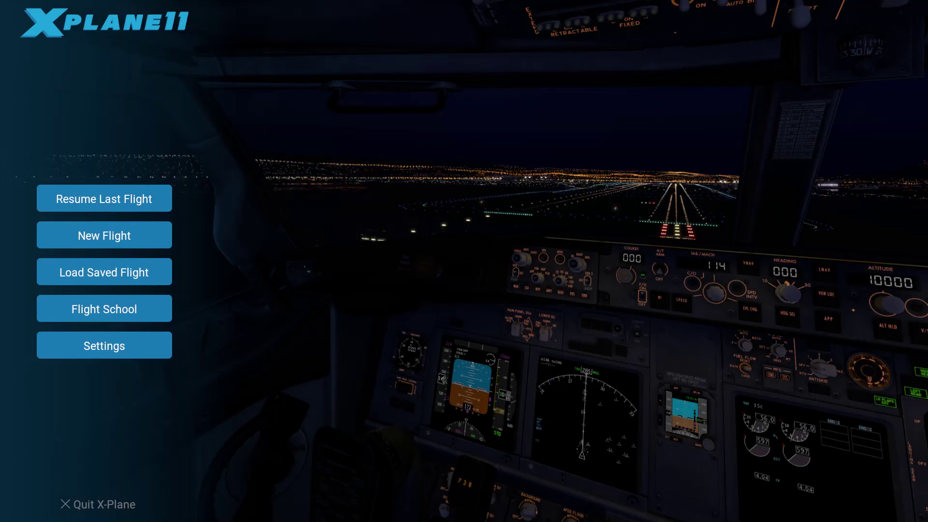
Step: Switch to X-Plane 11 and start a new flight with the Boeing 737-800 at Augusta Regl At Bush Fld
click(151, 234)
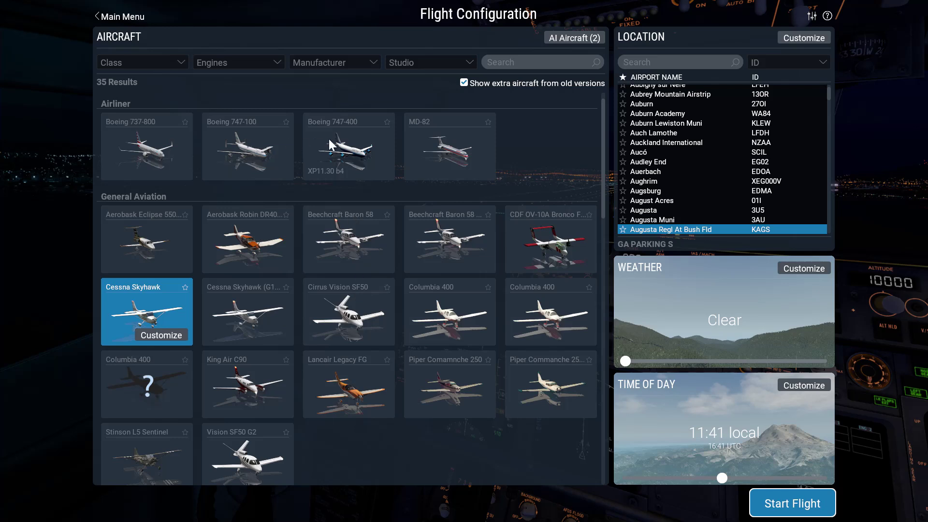
click(163, 155)
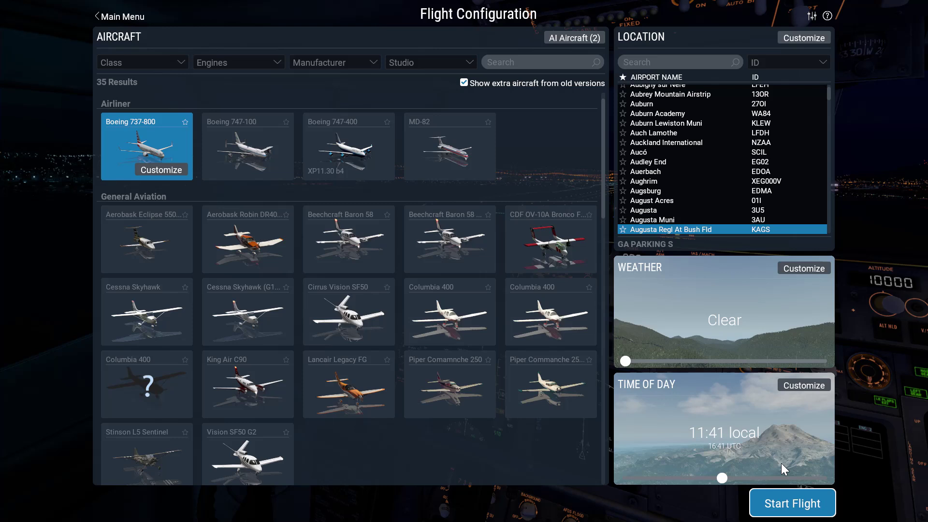
click(795, 505)
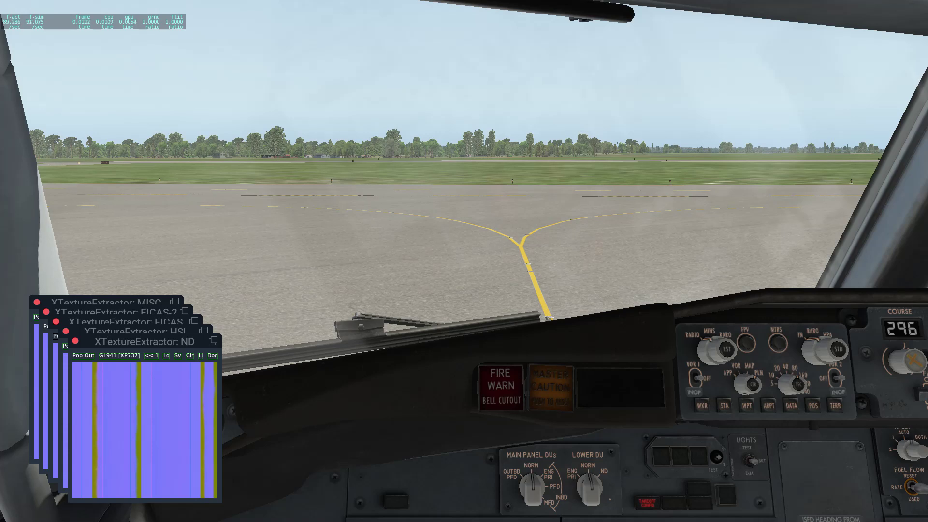
Step: Cycle the XTextureExtractor texture in the ND window to GL351 [XP737] so it matches the cockpit displays
drag(539, 321, 569, 375)
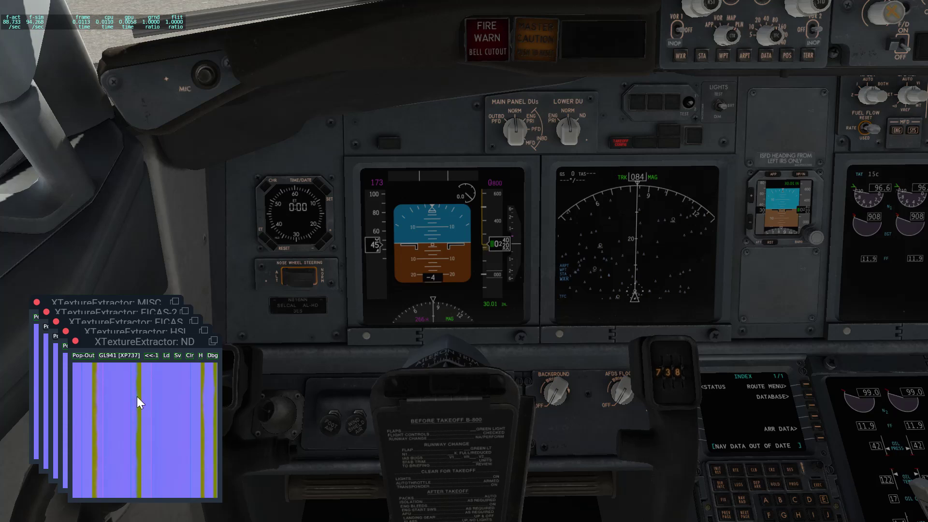
drag(138, 396, 138, 395)
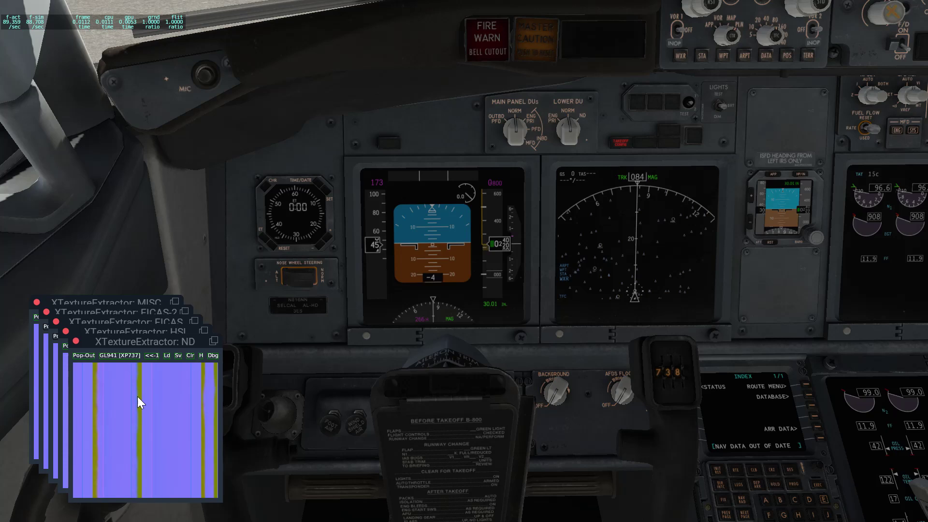
click(149, 355)
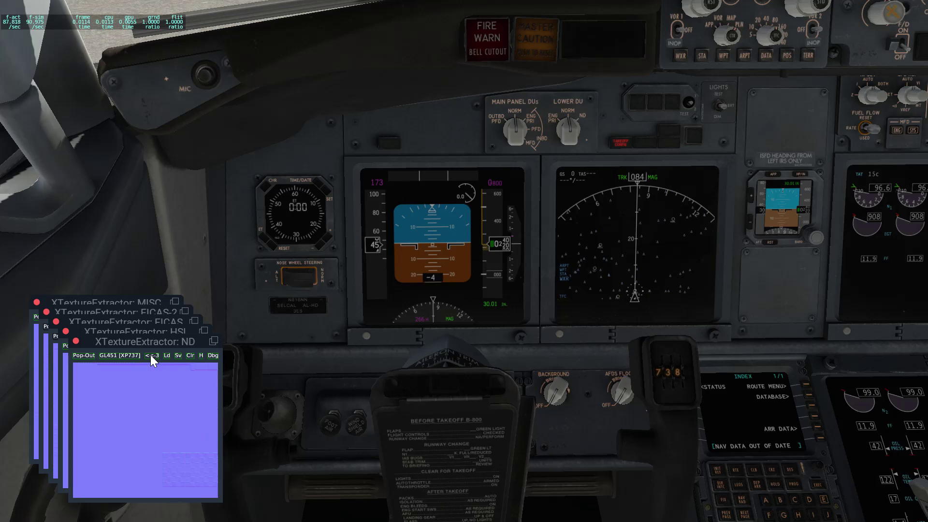
click(151, 355)
click(151, 356)
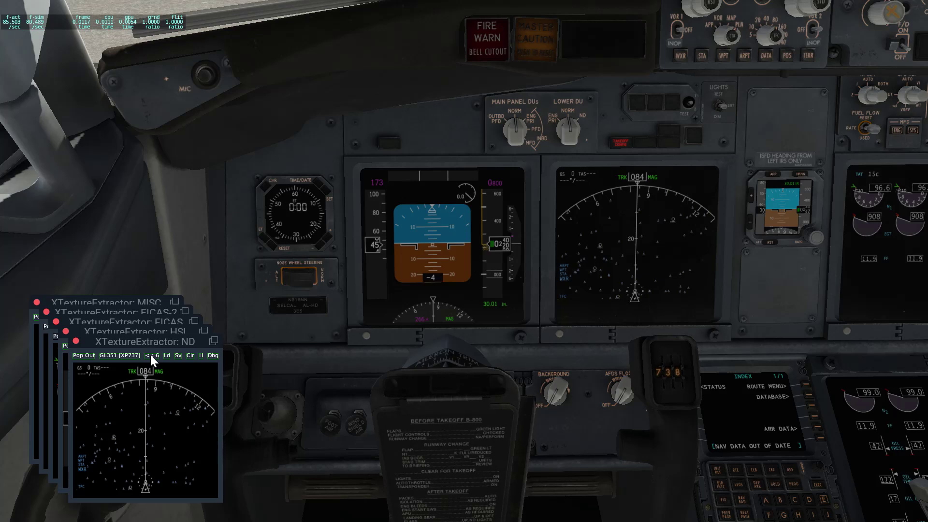
Step: Move the ND, HSI and EICAS windows out of the stack to separate places over the cockpit panel
drag(146, 342, 335, 310)
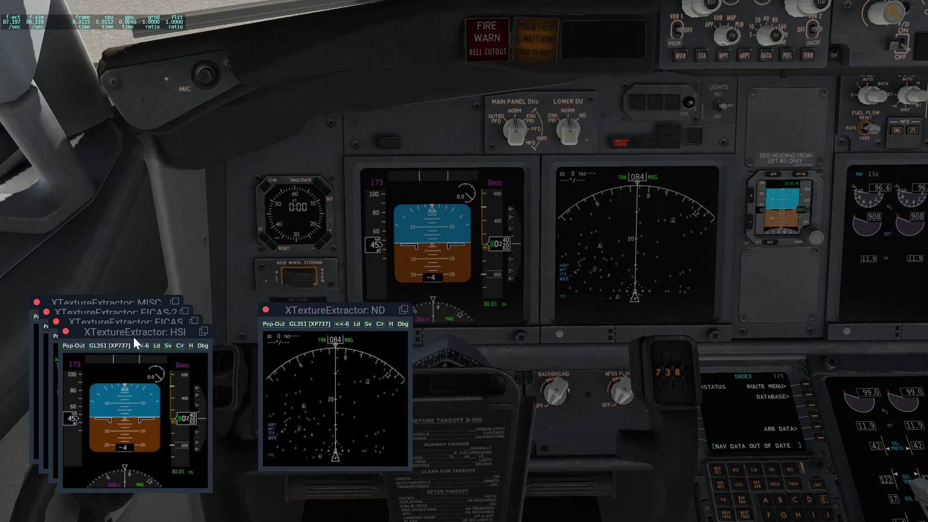
drag(131, 330, 610, 134)
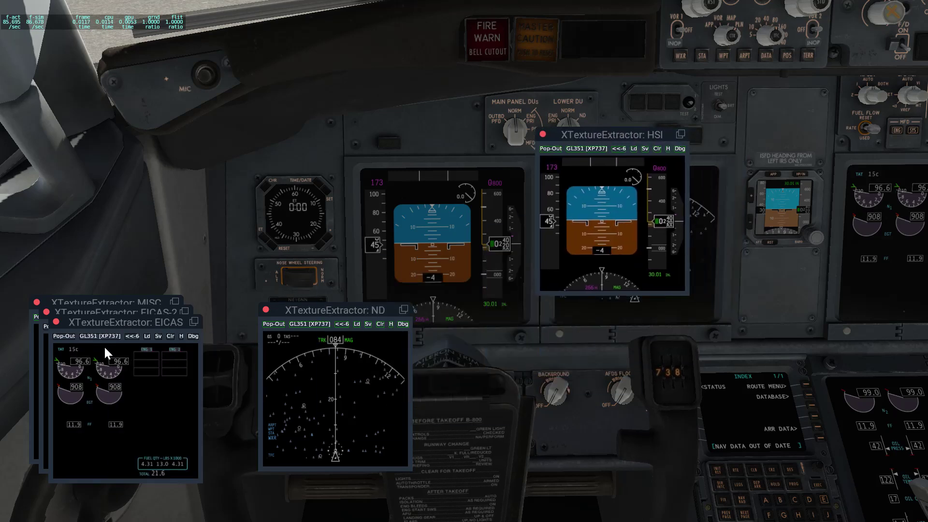
drag(117, 332, 301, 120)
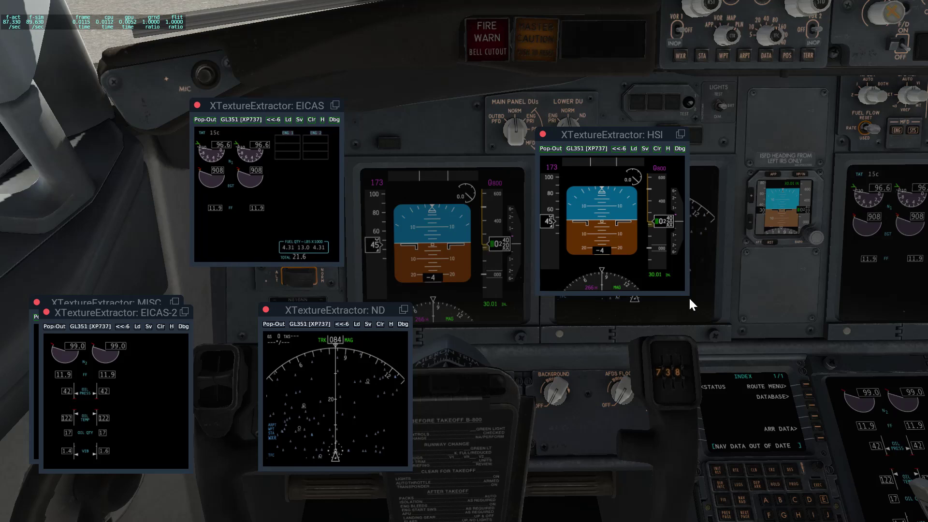
Step: Enlarge the HSI window, pop it out as a separate desktop window and reposition it over the navigation display
drag(687, 293, 790, 387)
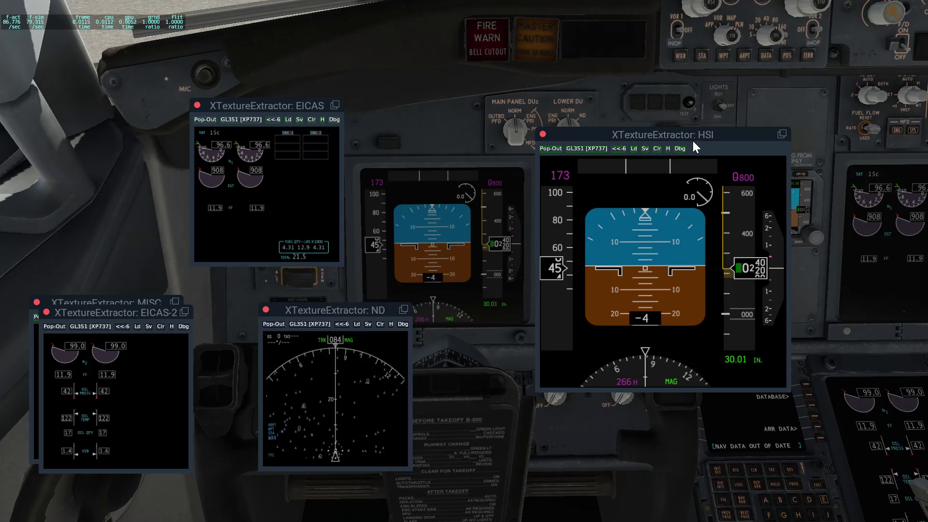
click(549, 149)
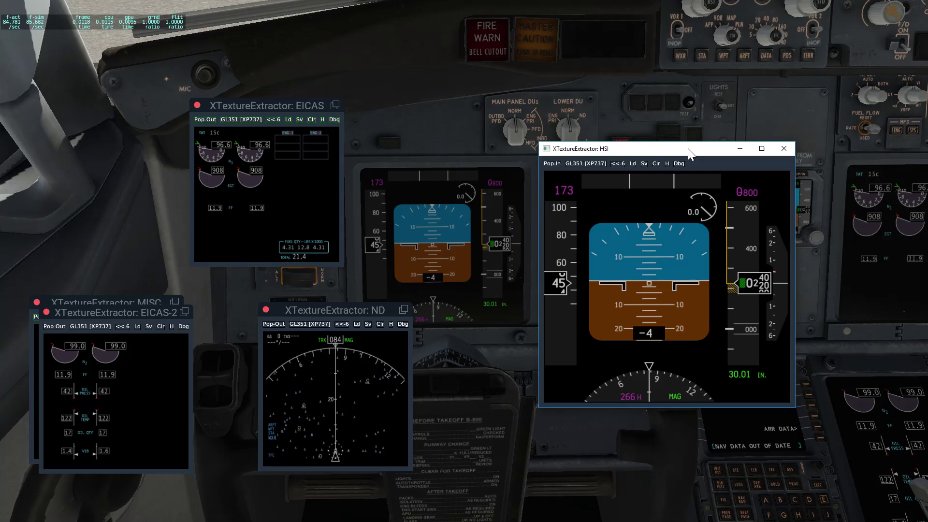
drag(689, 149, 594, 124)
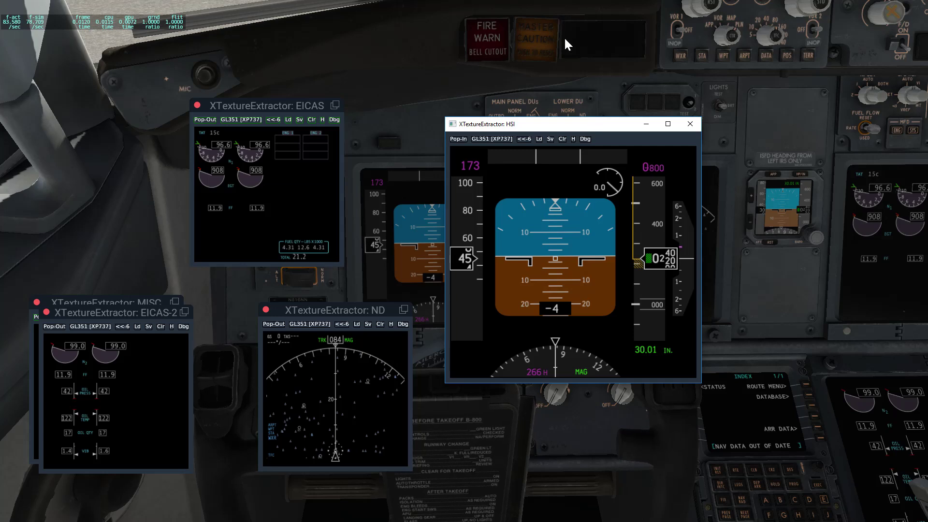
drag(555, 126, 675, 80)
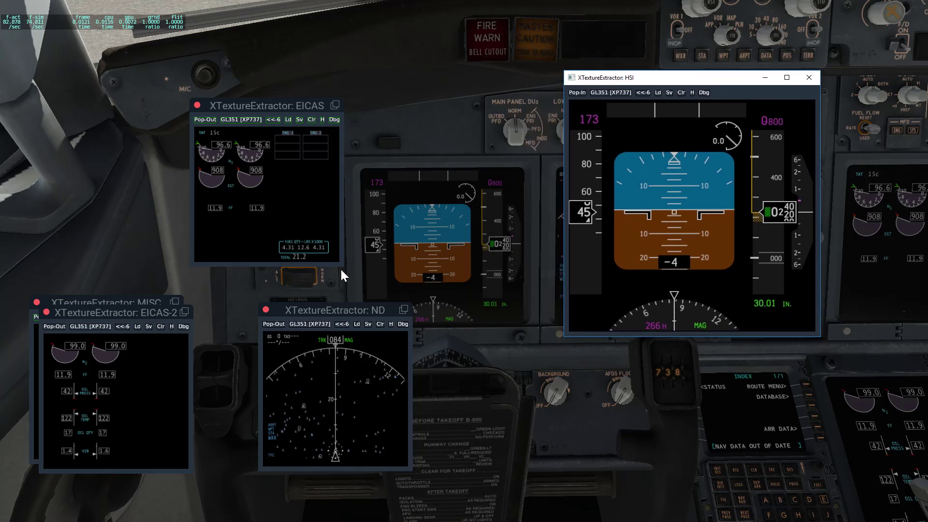
Step: Enlarge the EICAS window and move the EICAS-2 window from the stack to over the navigation display
drag(342, 265, 440, 315)
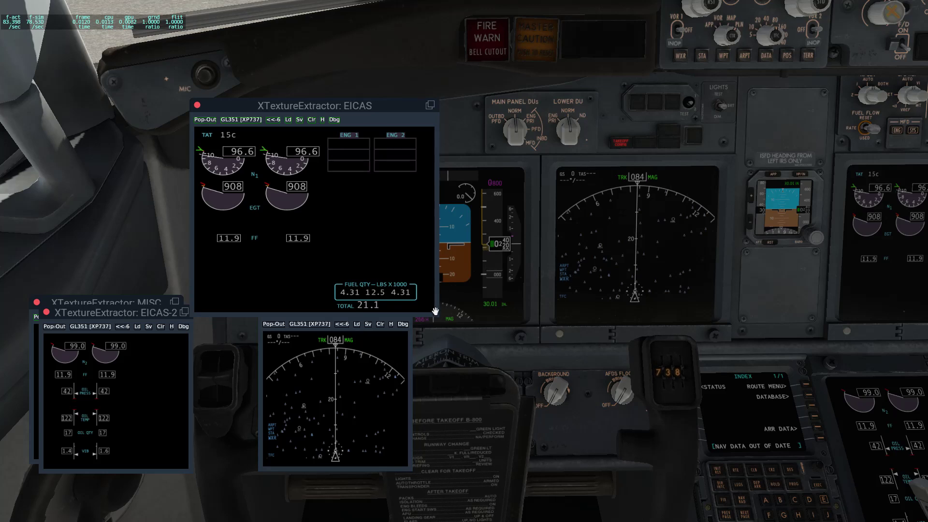
mouse_move(436, 315)
mouse_down()
mouse_move(407, 325)
mouse_move(421, 324)
mouse_up()
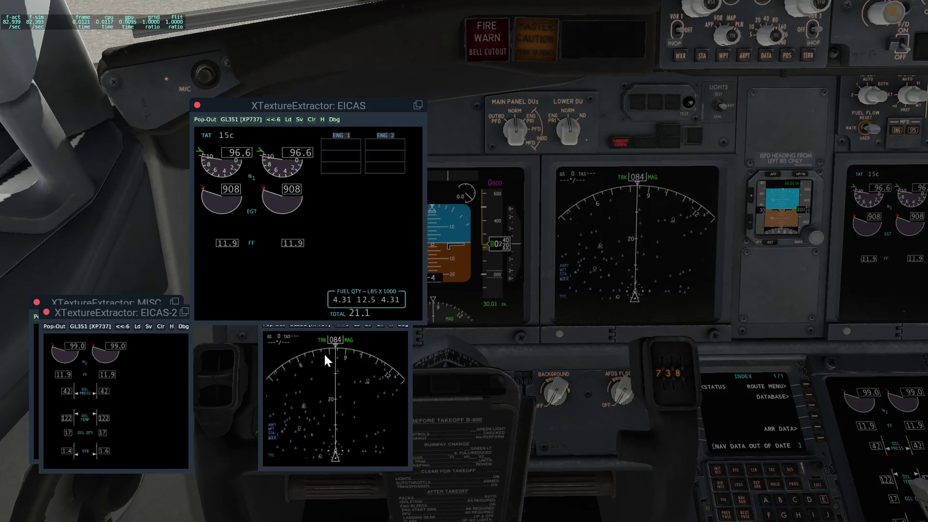
drag(111, 309, 639, 125)
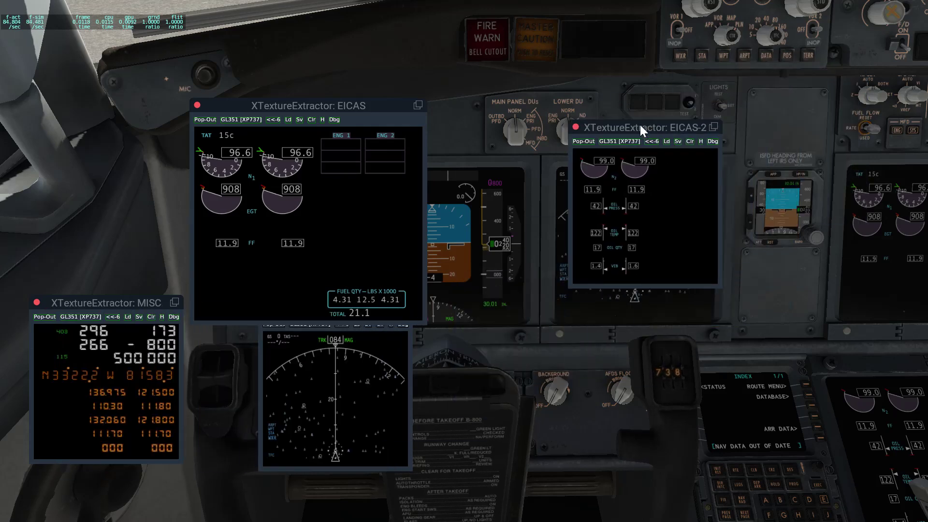
Step: Save the current layout of the XTextureExtractor windows
click(299, 120)
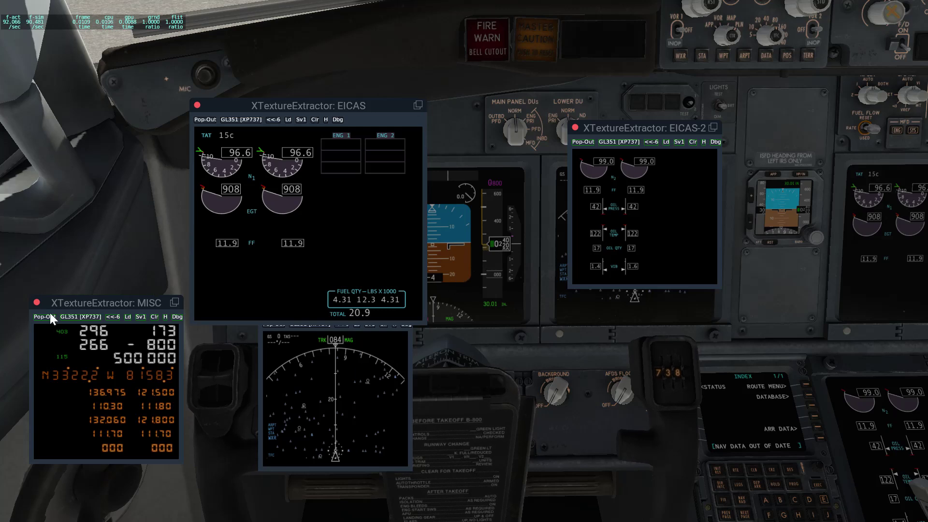
Step: Close the MISC and ND windows, and restore the window arrangement by loading the saved layout
click(36, 303)
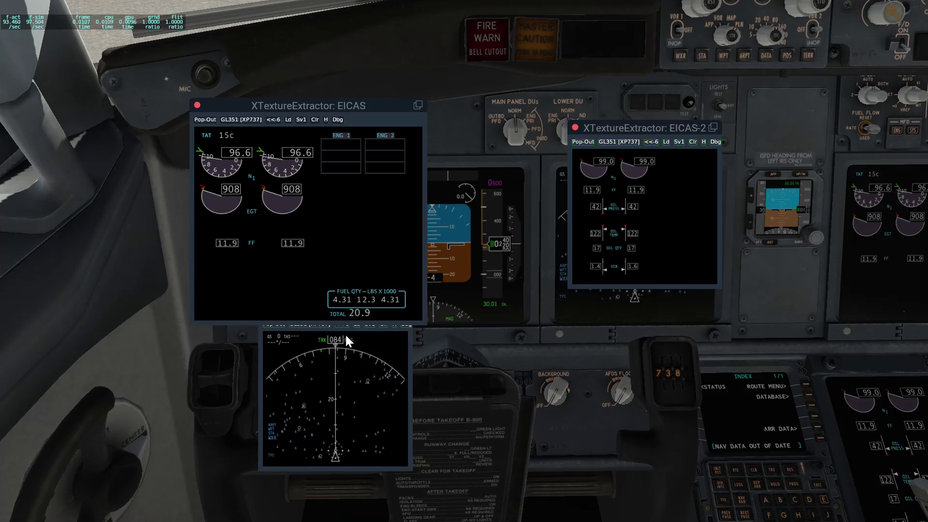
drag(349, 326, 363, 338)
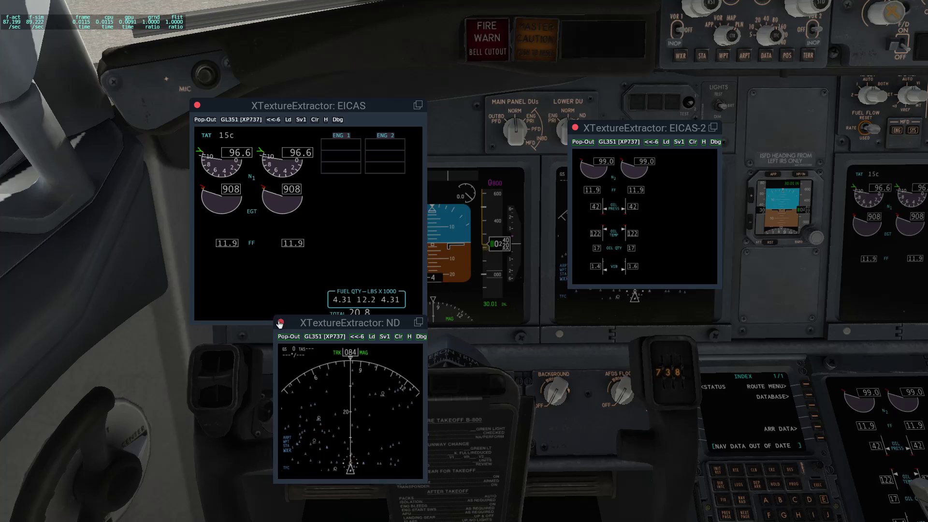
click(280, 322)
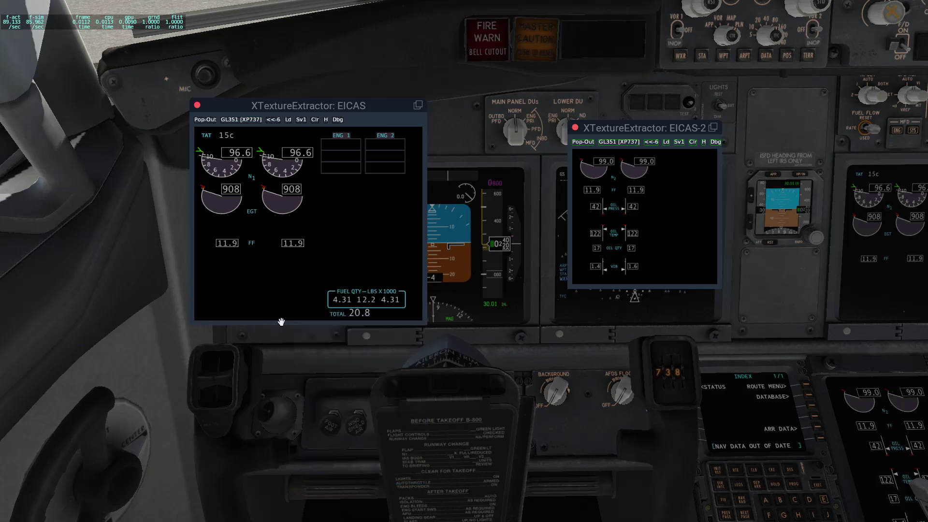
click(289, 119)
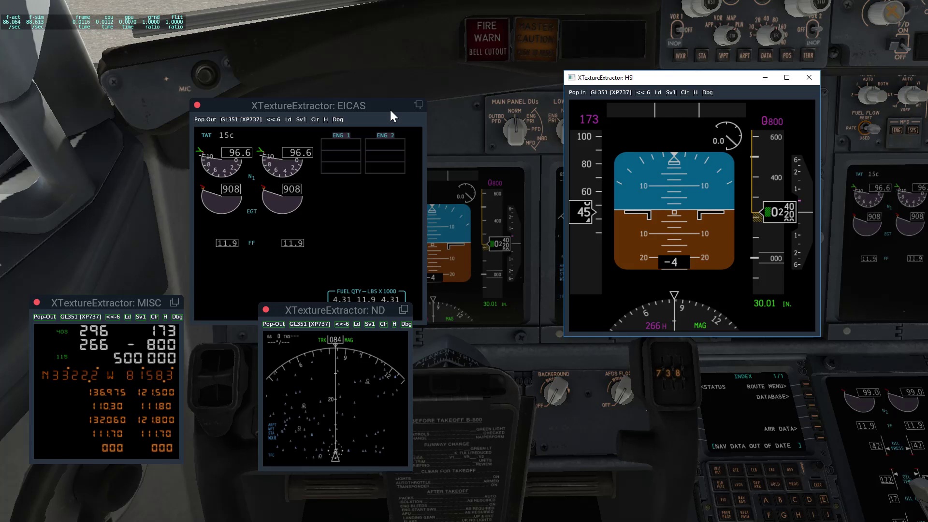
mouse_move(744, 12)
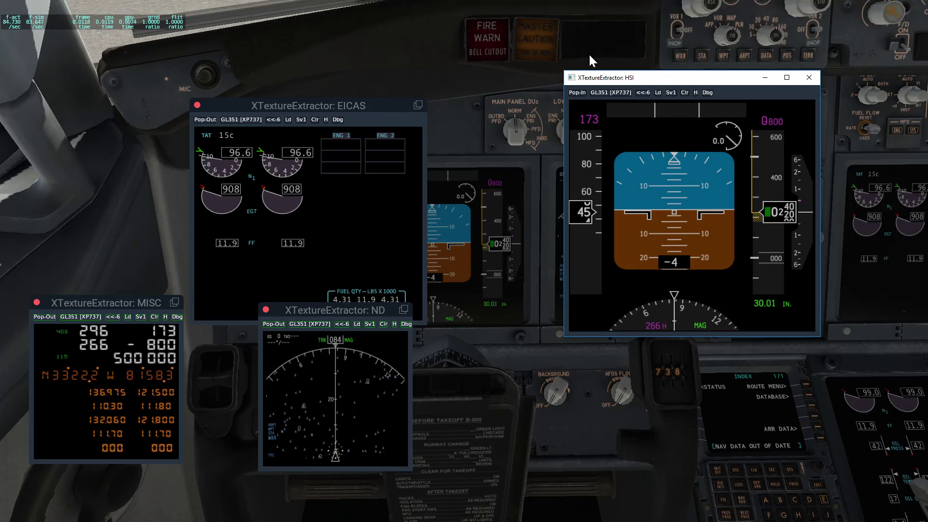